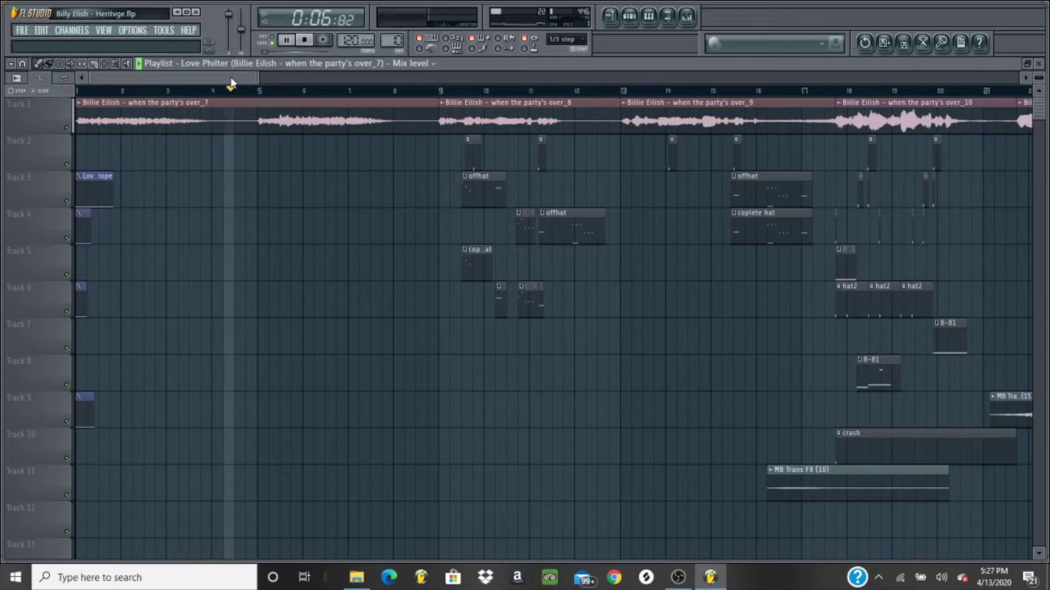
Follow the playing Billie Eilish beat across the playlist's opening sample clips.
drag(231, 77, 274, 75)
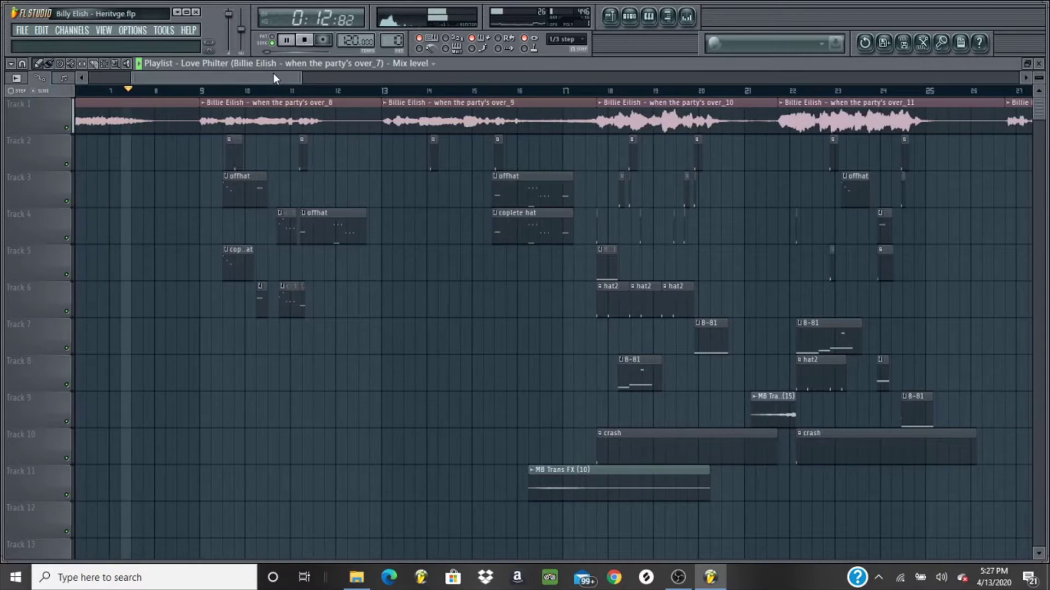
Replay the arrangement from bar 9 with the volume raised, stopping around bar 16.
key(space)
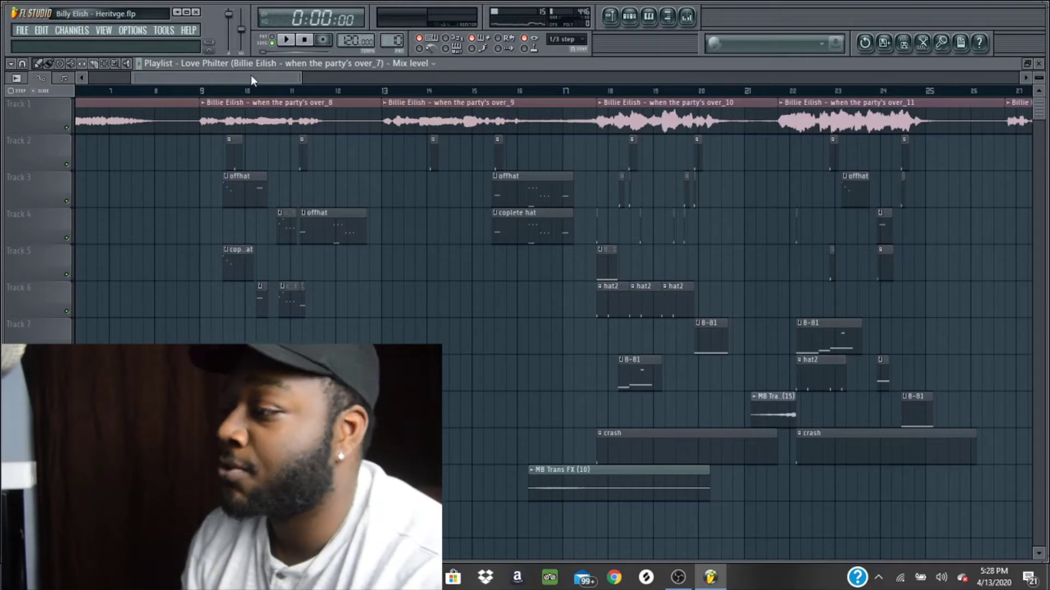
click(203, 92)
key(space)
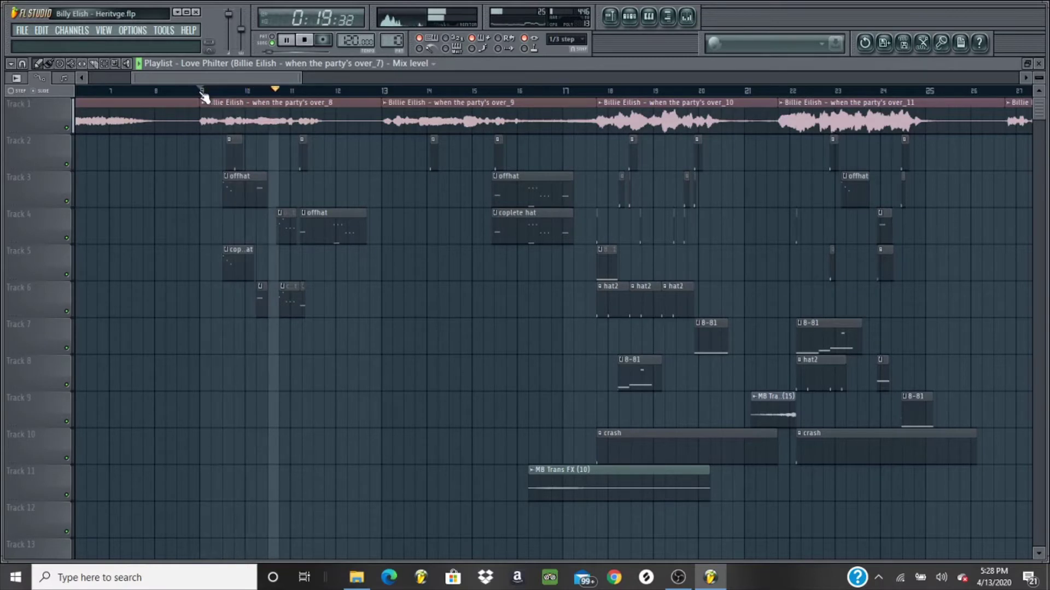
key(XF86AudioRaiseVolume)
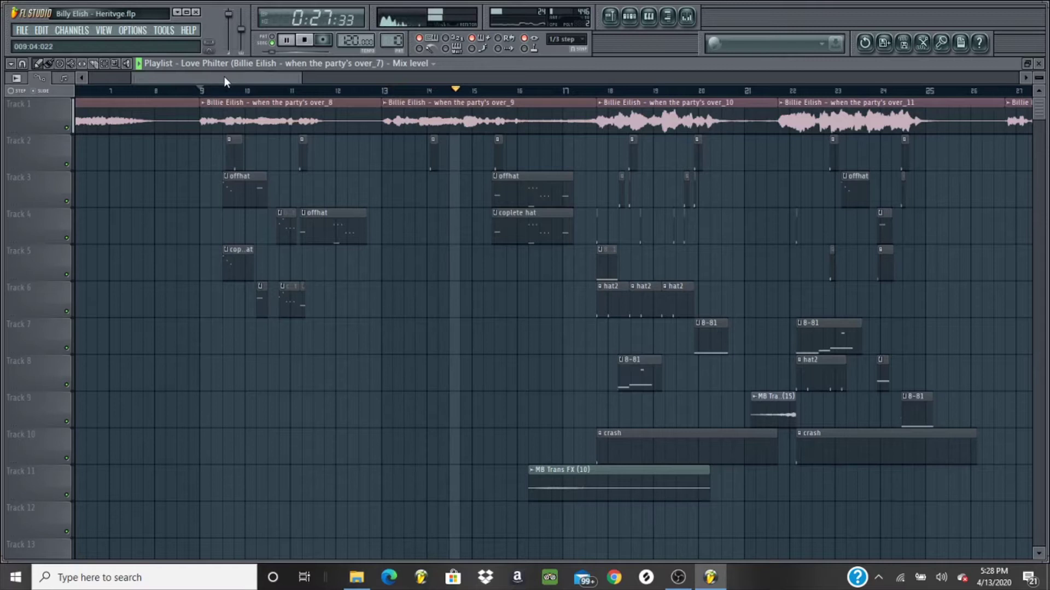
drag(224, 77, 274, 75)
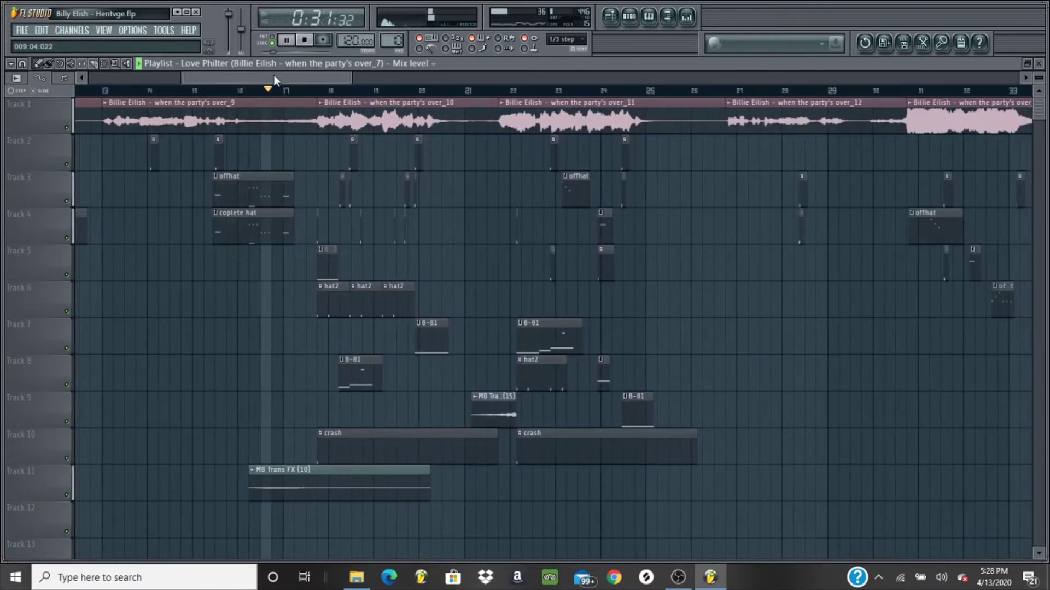
key(space)
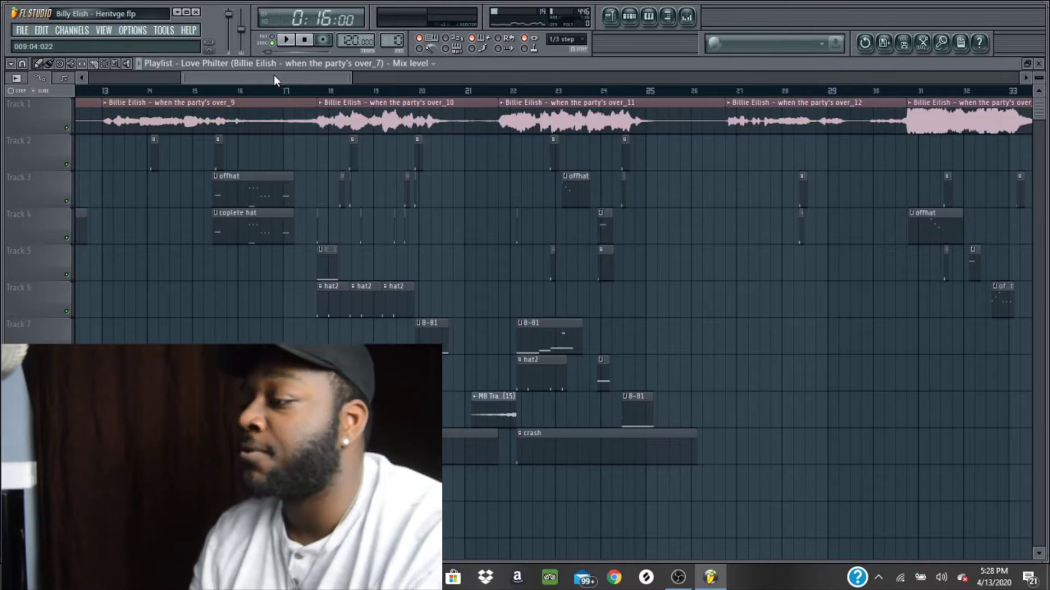
Play from bar 17 through the crash and hat2 clips to about 0:47.
click(319, 92)
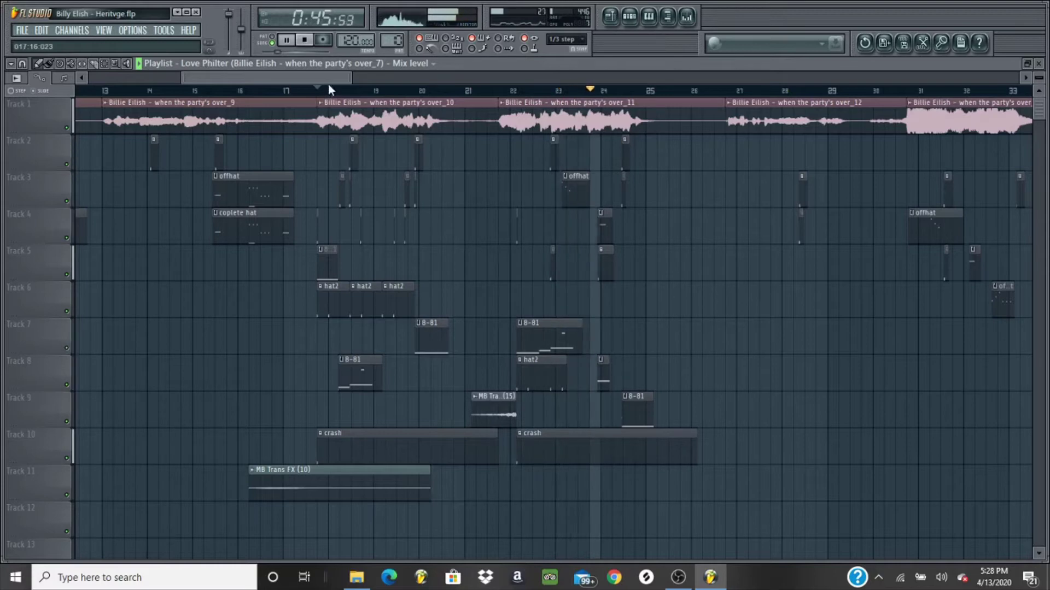
drag(336, 76, 401, 109)
Play the full drum section from bar 40 through about bar 51, then stop.
key(space)
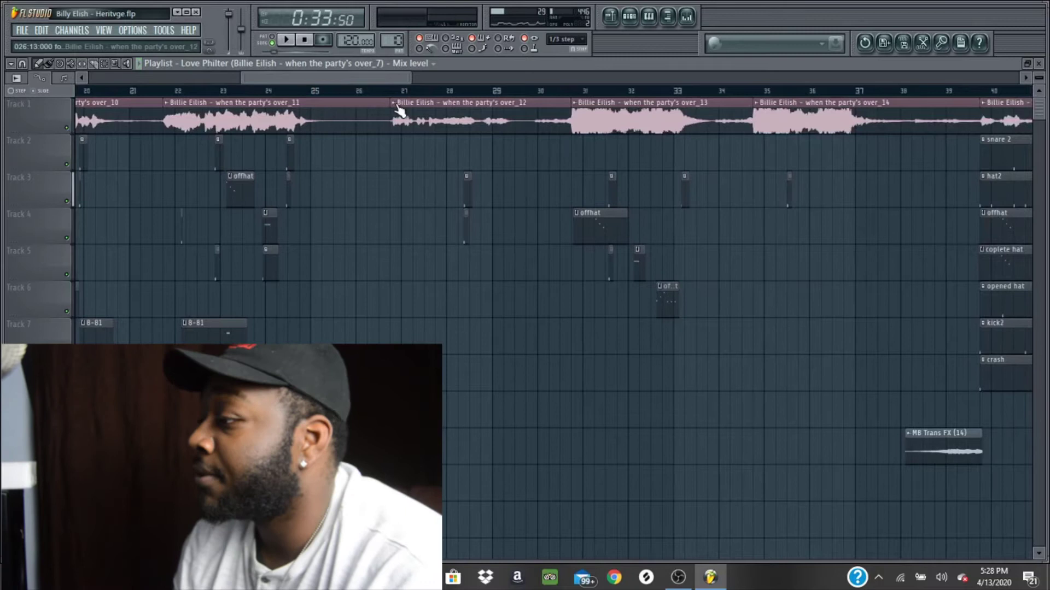
drag(395, 76, 466, 81)
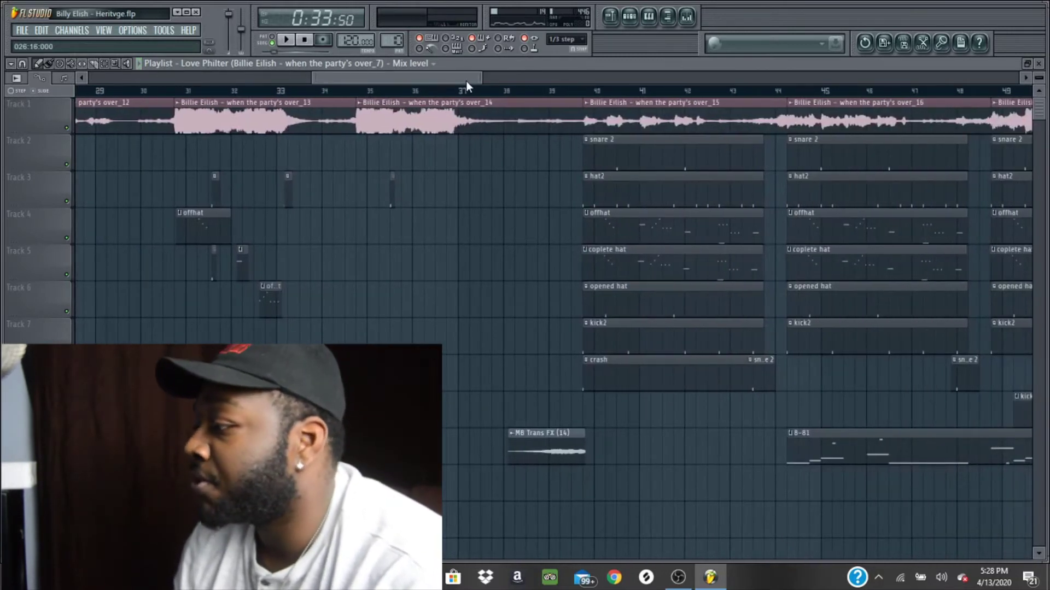
drag(456, 76, 518, 88)
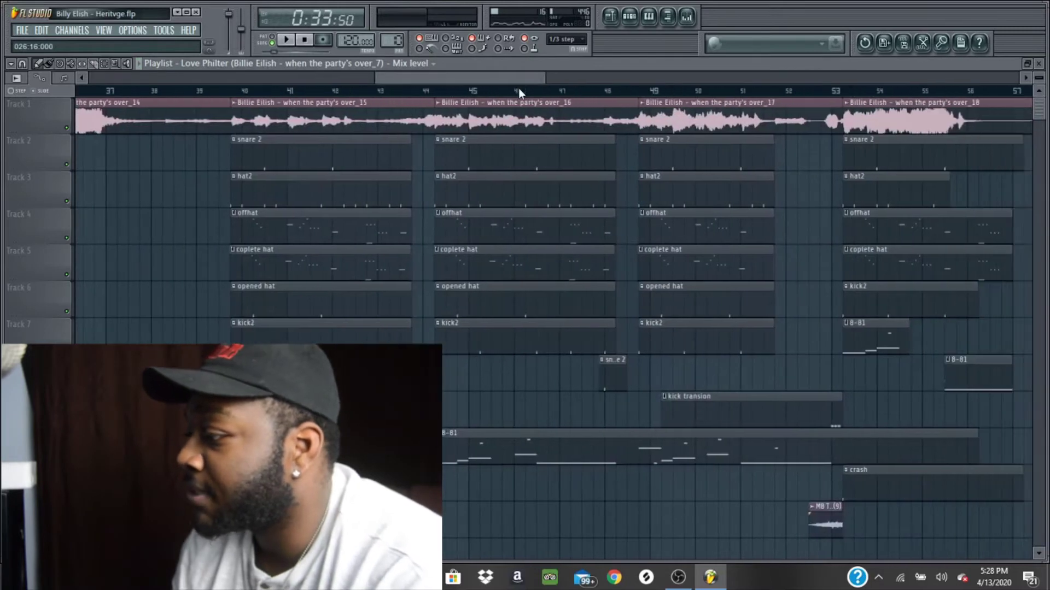
click(230, 93)
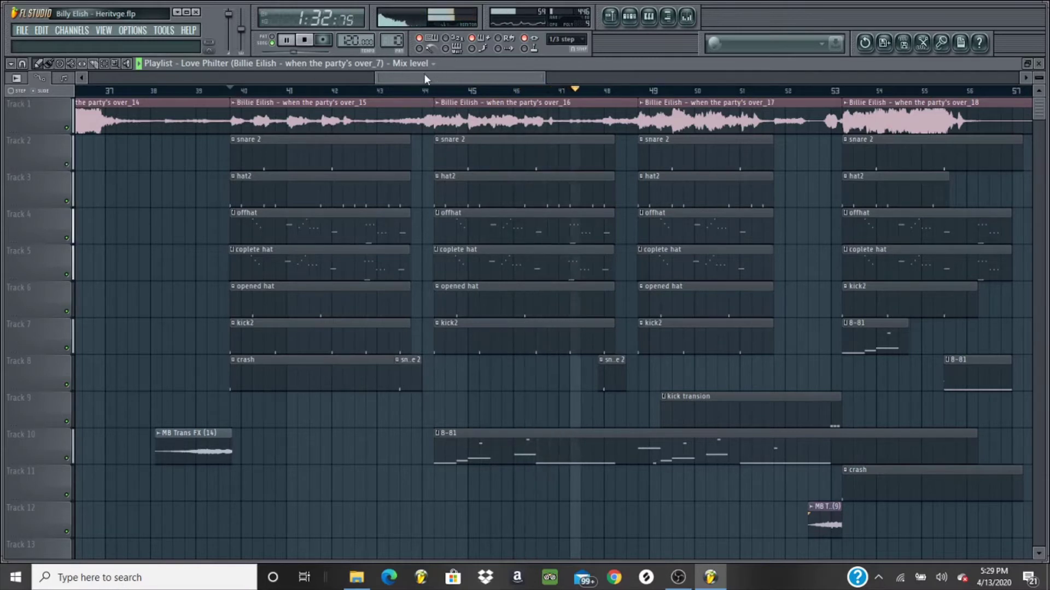
drag(426, 75, 460, 78)
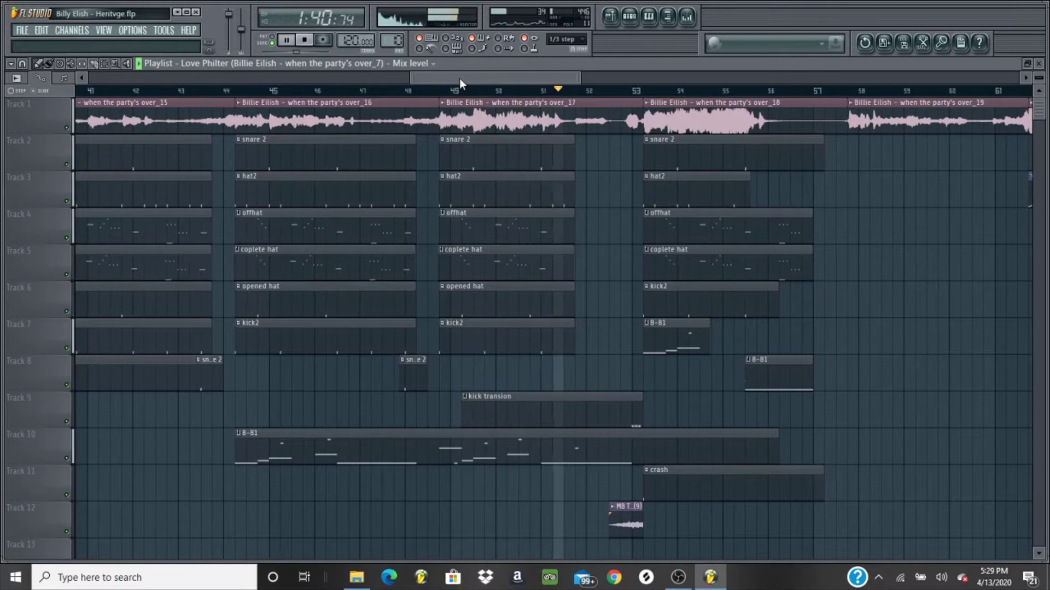
key(space)
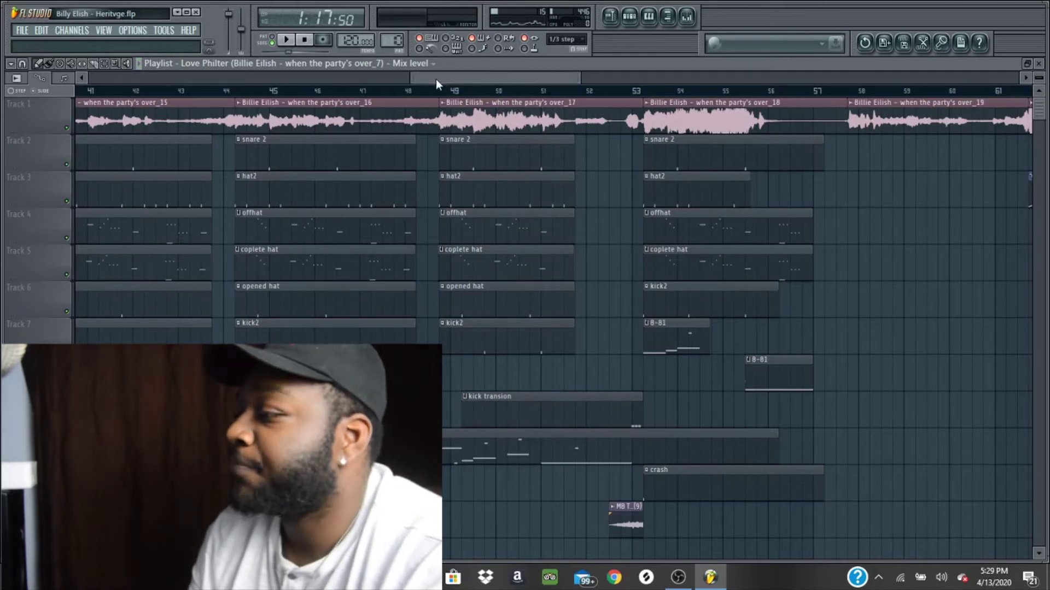
Return the Playlist view to bar 1 and replay the beat from the start.
drag(435, 80, 75, 143)
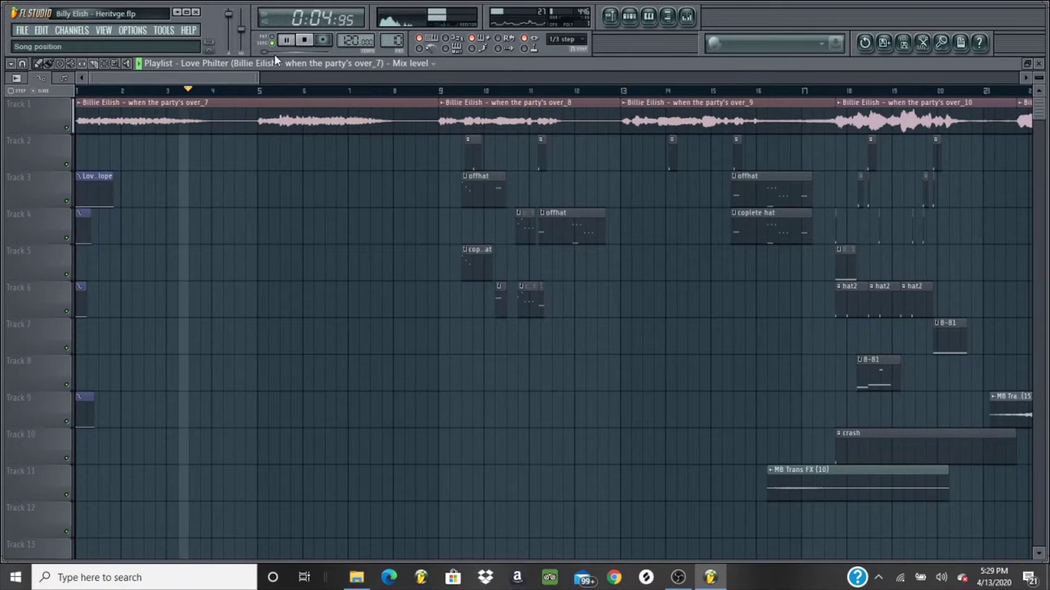
Keep the Playlist scrolled with playback until bars 33–44 are in view.
drag(259, 75, 193, 78)
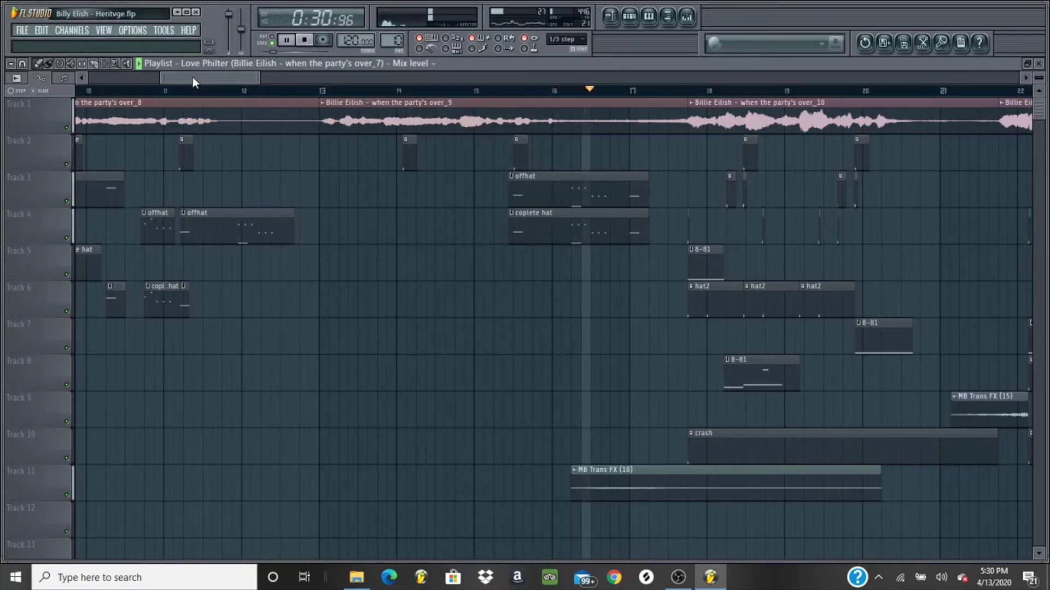
drag(195, 78, 230, 76)
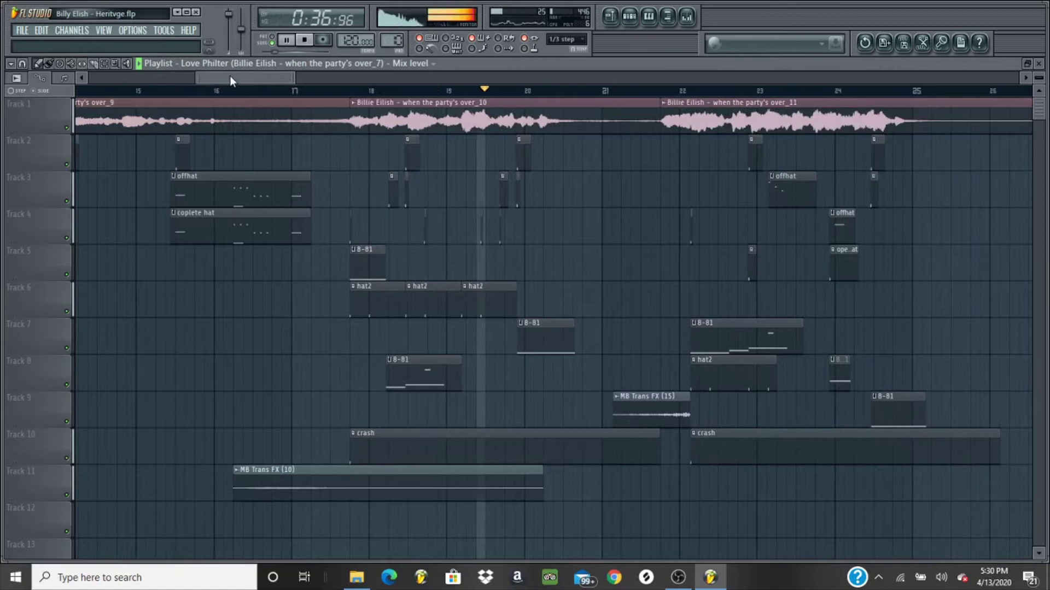
drag(230, 75, 263, 80)
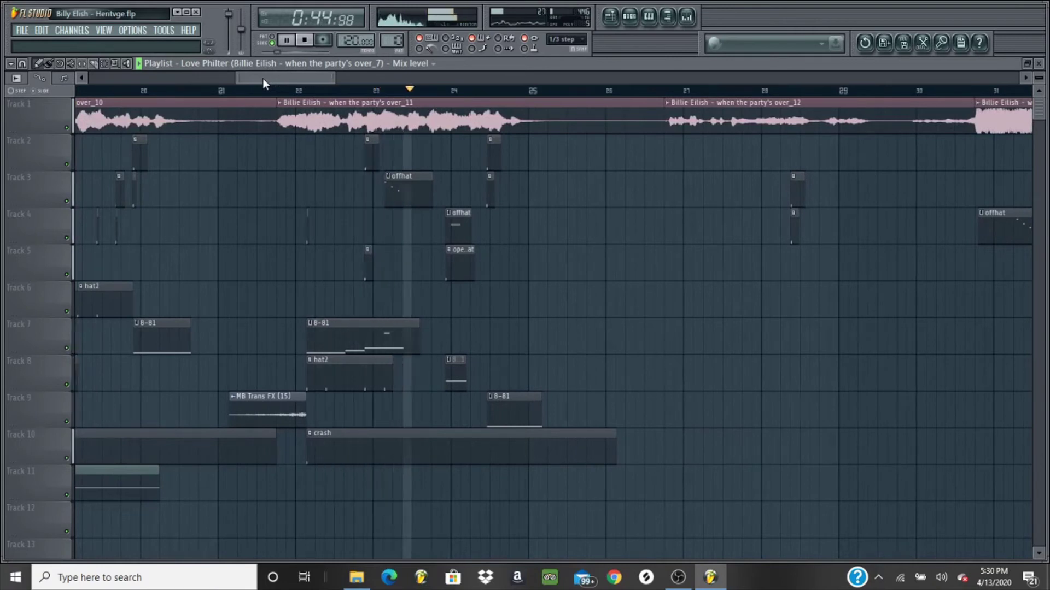
drag(263, 79, 276, 79)
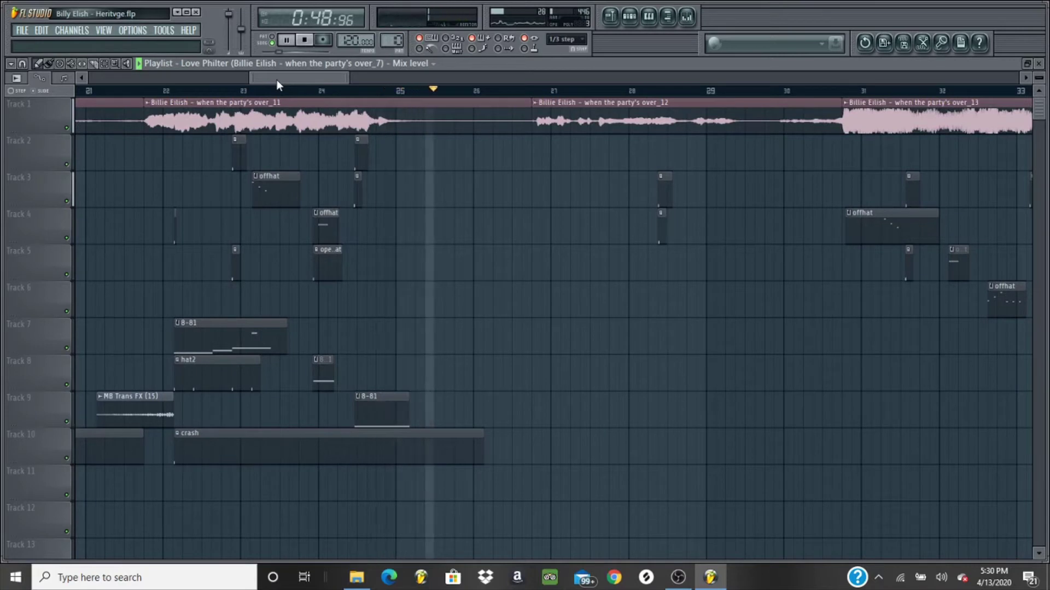
drag(283, 76, 308, 76)
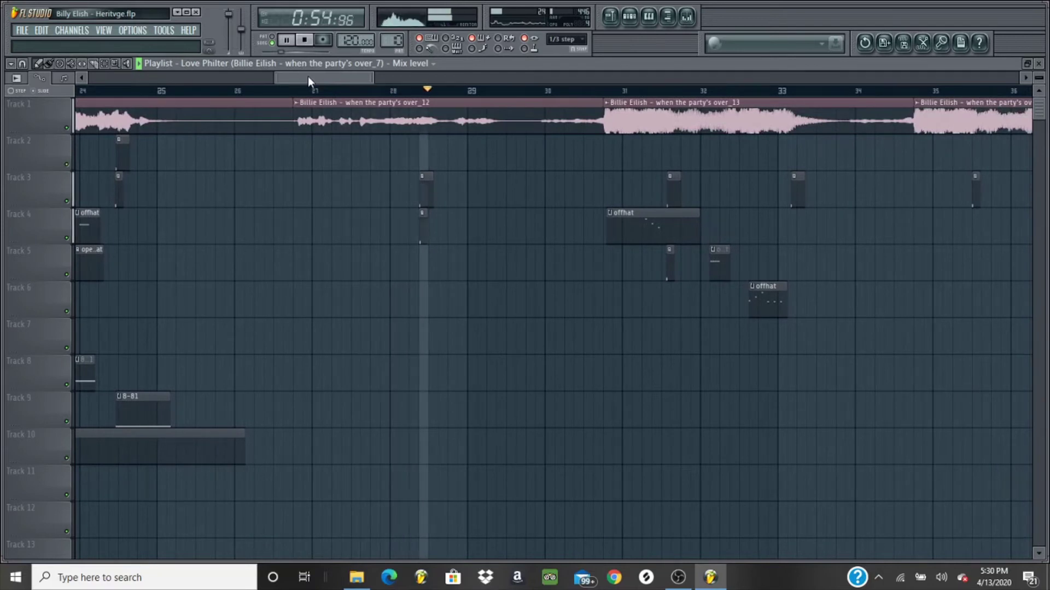
drag(308, 76, 323, 75)
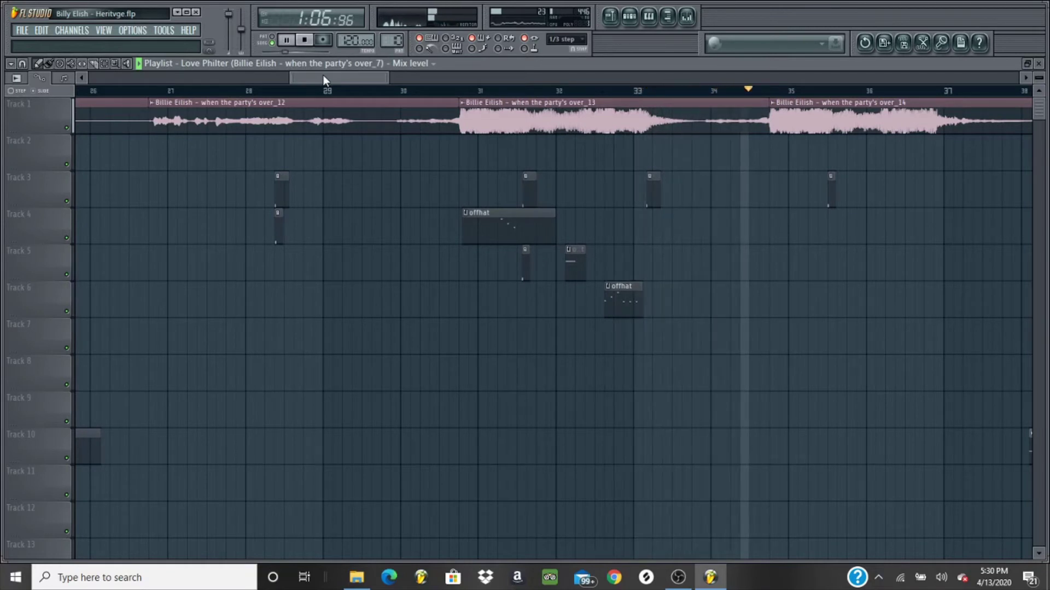
drag(326, 74, 385, 97)
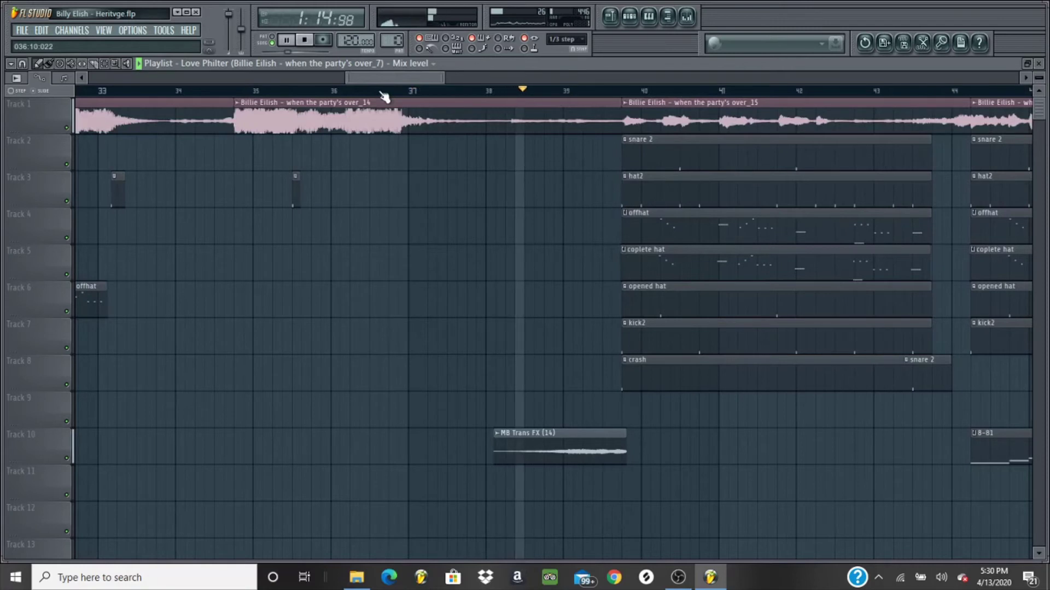
Follow playback through the full drum section until bars 55–66 are visible.
drag(387, 78, 413, 70)
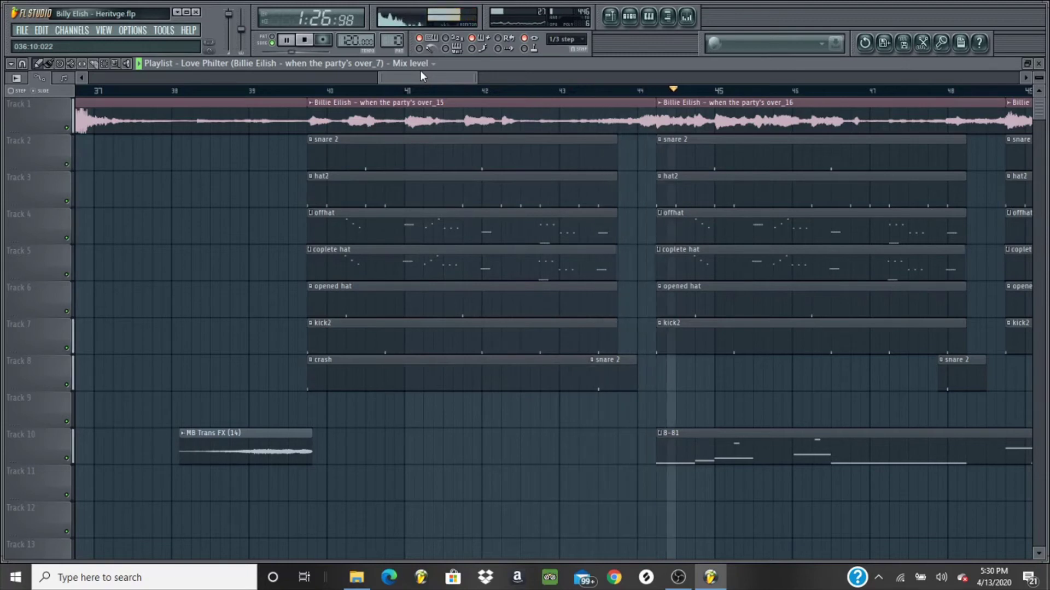
drag(420, 75, 461, 78)
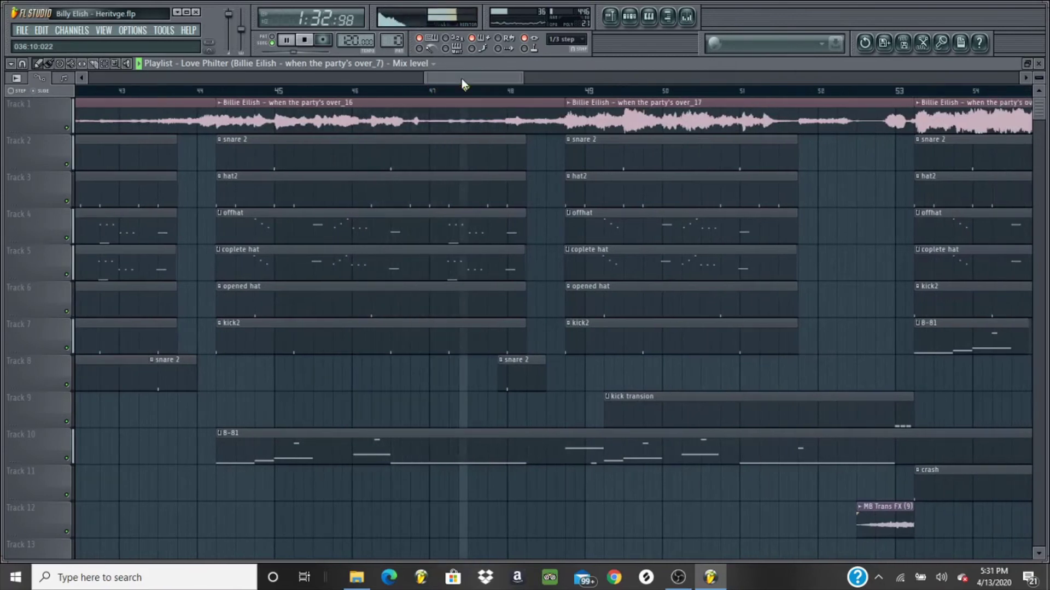
drag(483, 80, 507, 75)
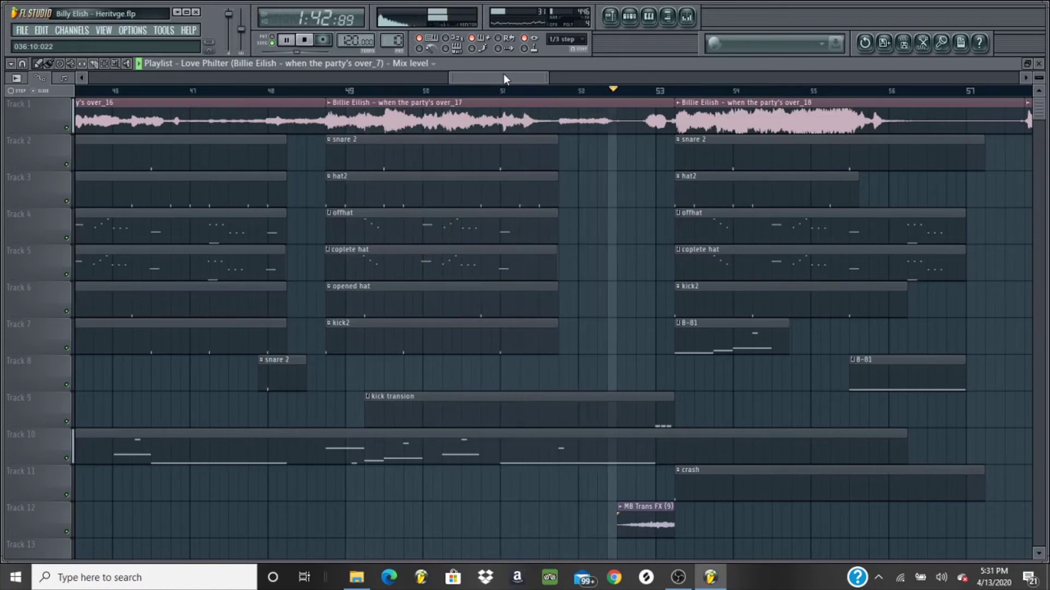
drag(508, 75, 557, 92)
scroll(556, 93, right, 4)
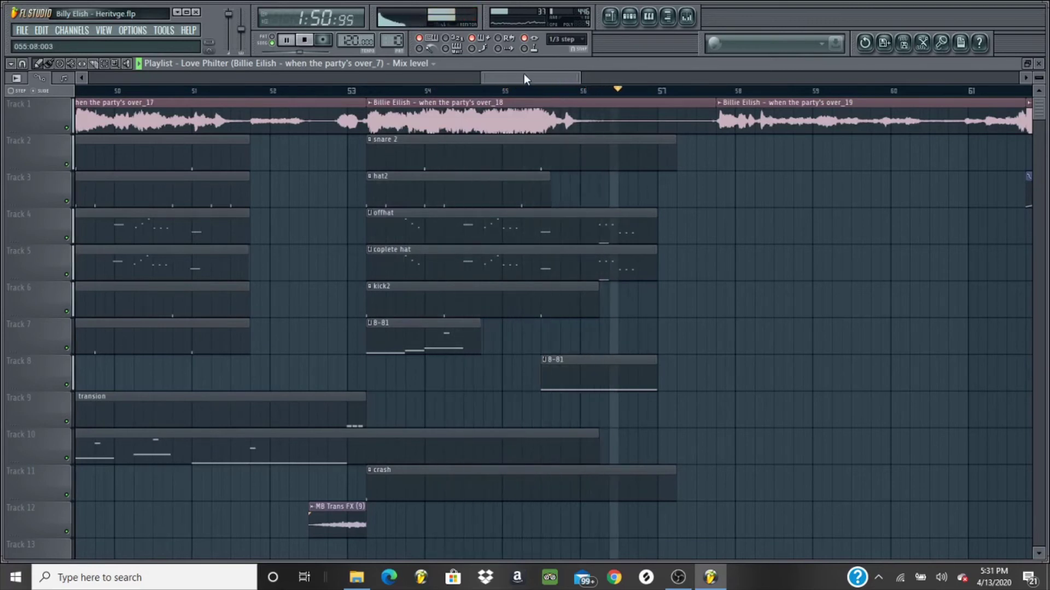
drag(524, 75, 564, 78)
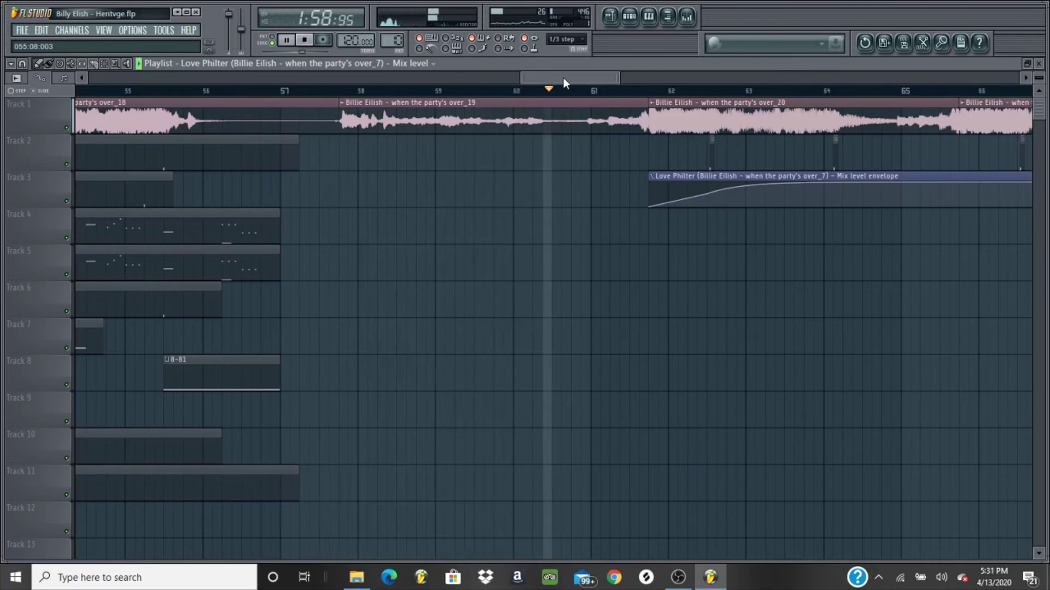
Follow playback into the outro, bars 85–96, where the Master volume fades out.
drag(569, 78, 620, 78)
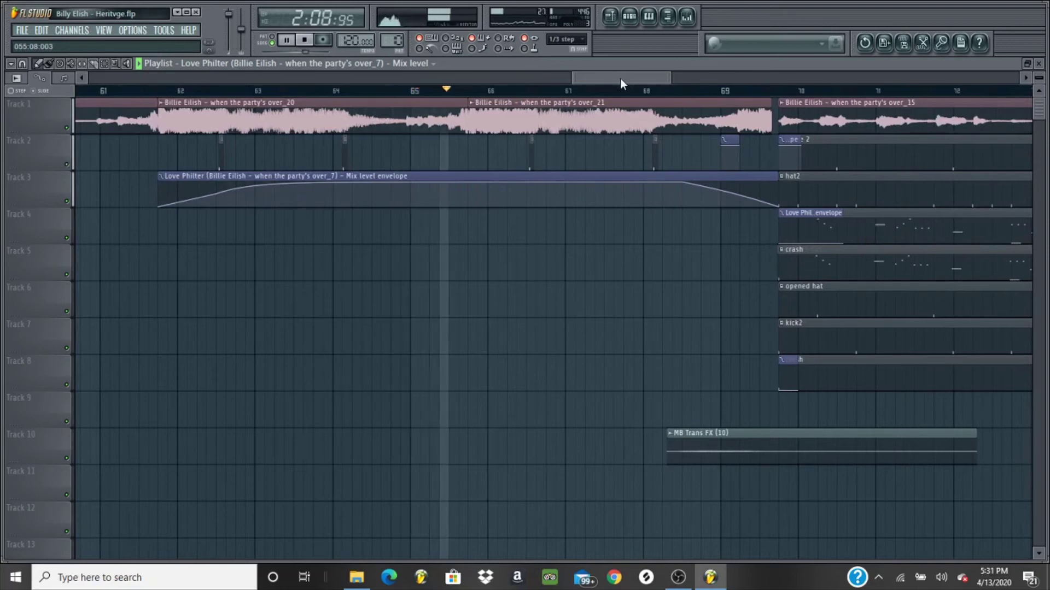
drag(600, 74, 636, 86)
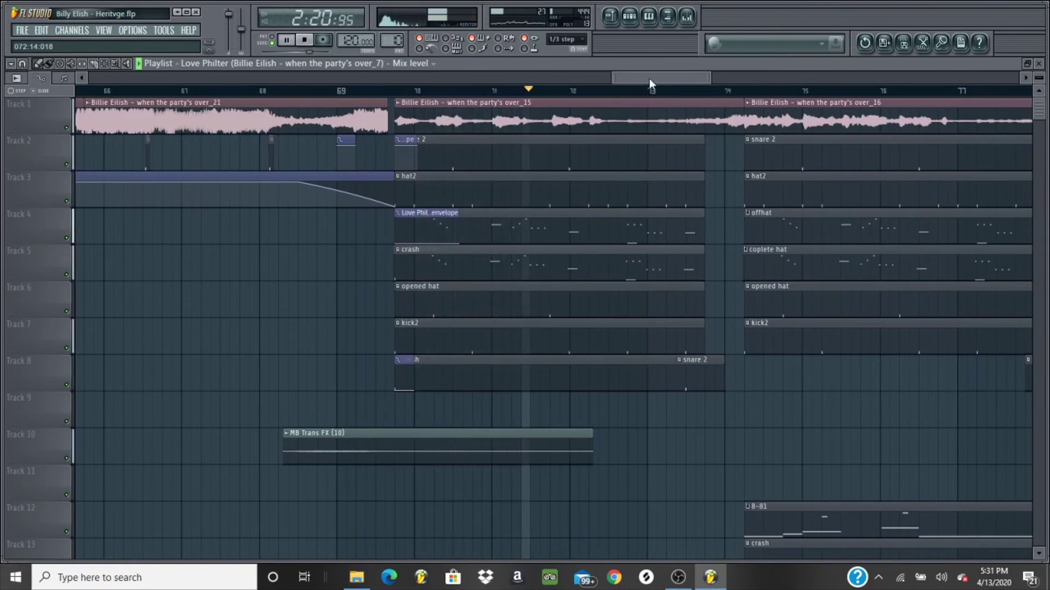
drag(635, 74, 669, 73)
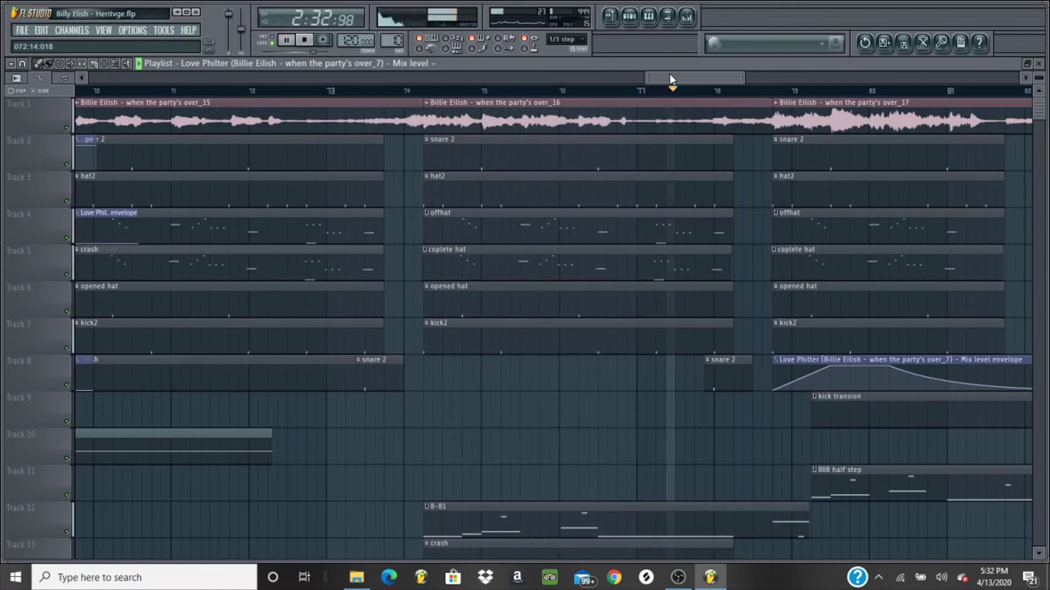
drag(664, 75, 695, 80)
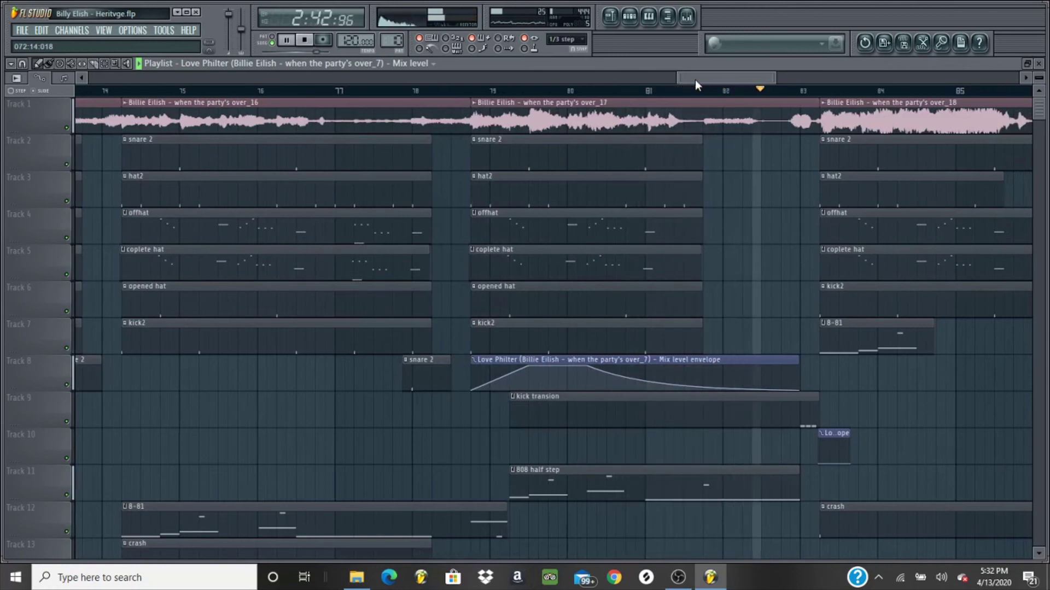
drag(708, 80, 744, 77)
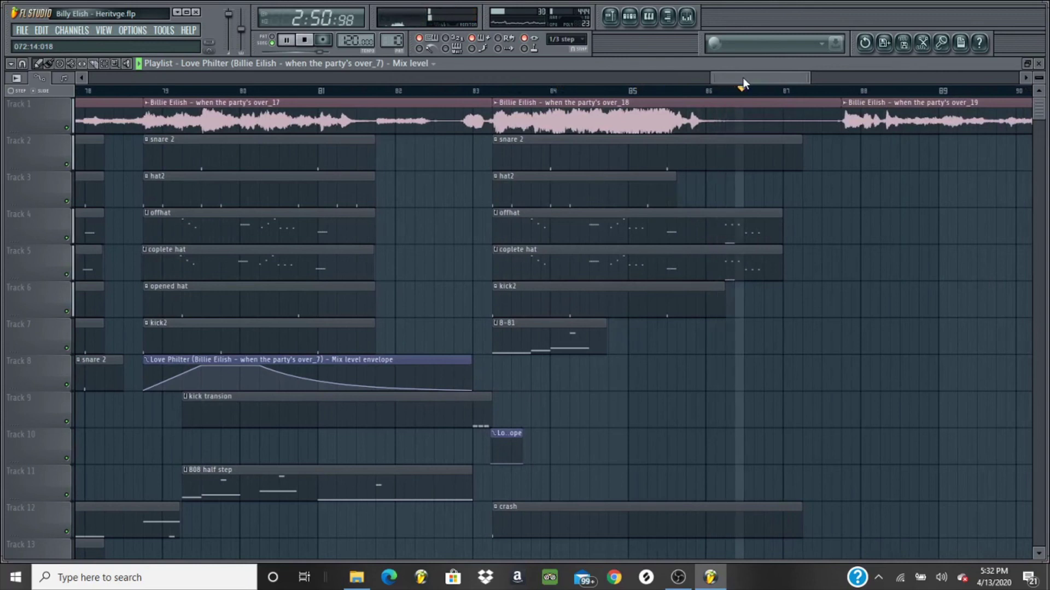
drag(743, 78, 797, 91)
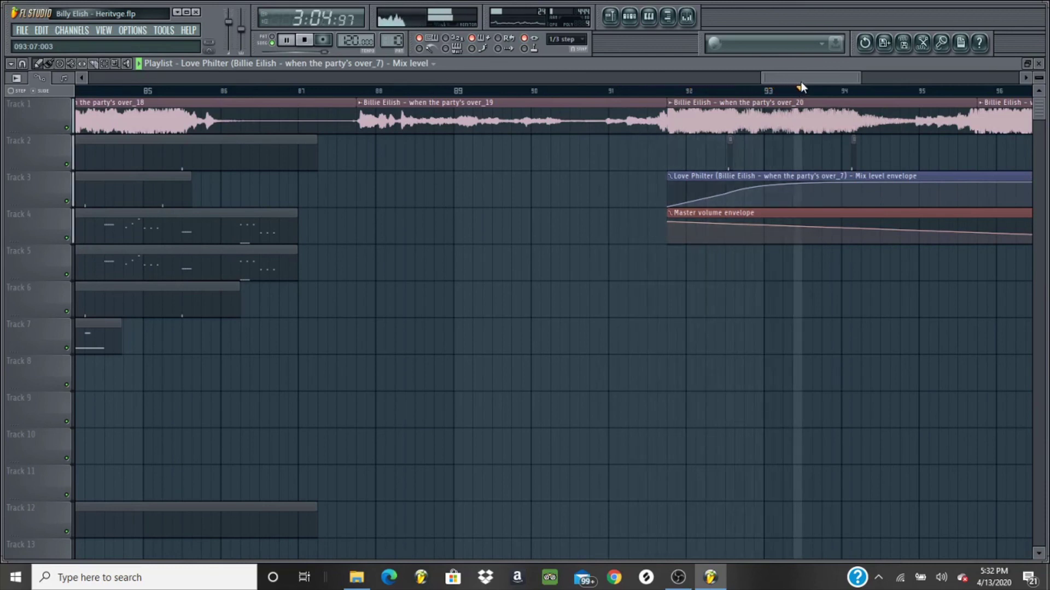
Scroll to the song's end and stop playback after the fade near bar 98.
drag(822, 76, 883, 93)
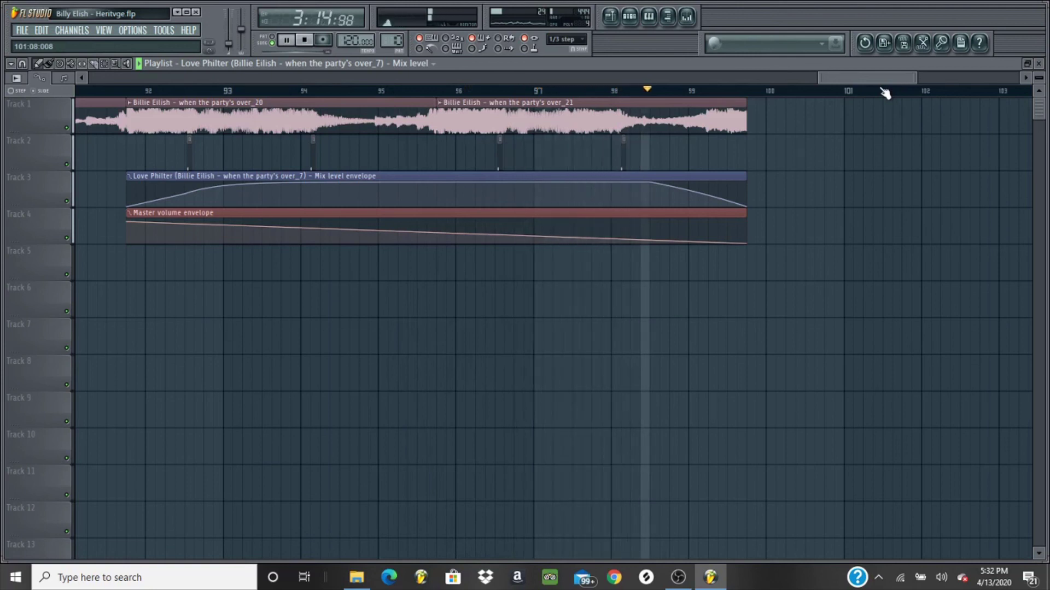
key(space)
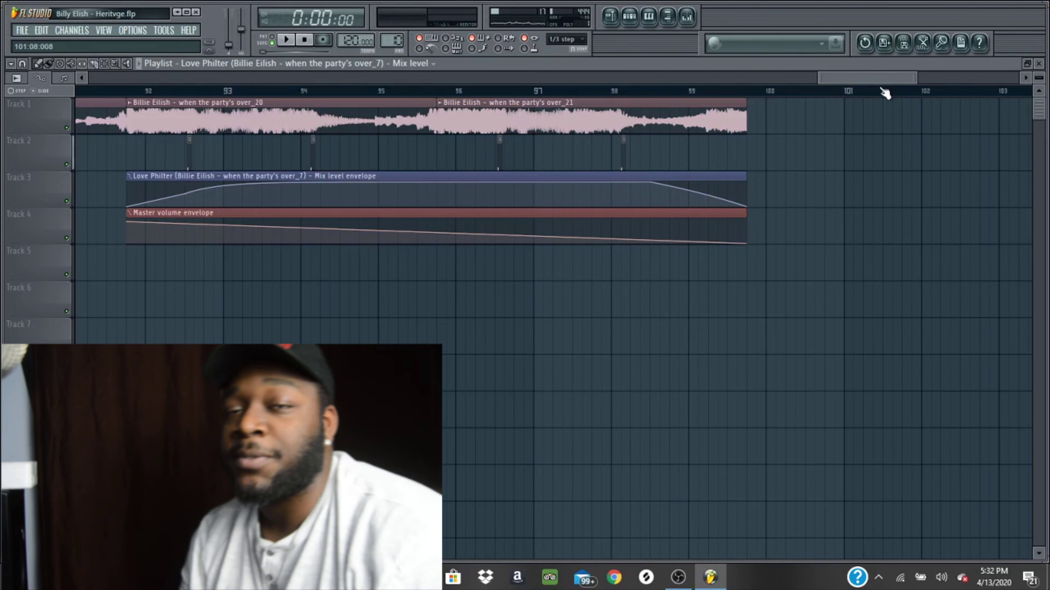